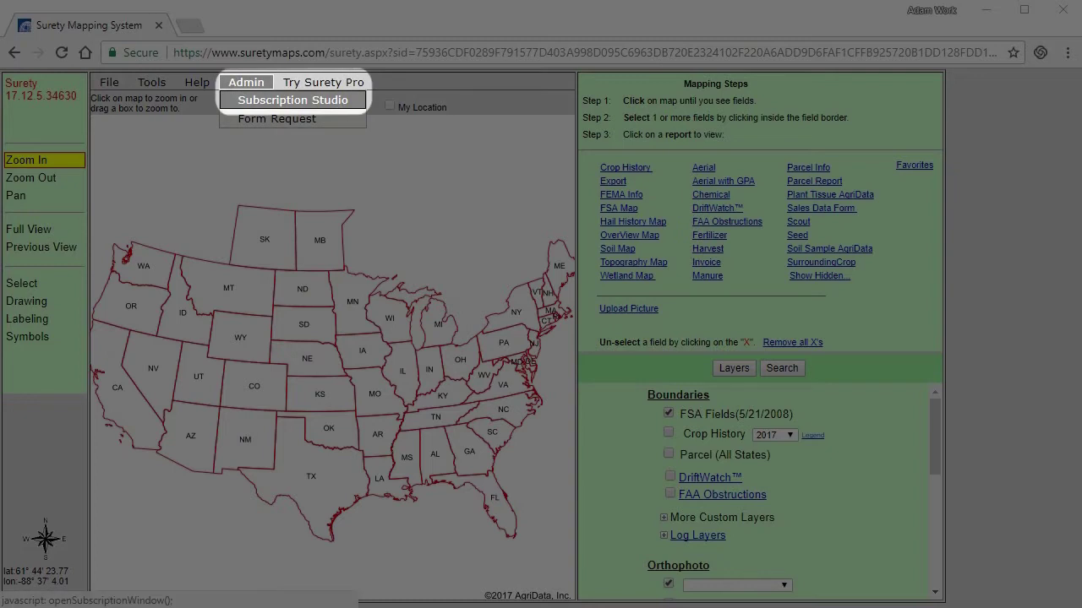
Open Subscription Studio, review the Admin subscription's Parcel Data states and prices, and close the studio page
{"action": "left_click", "coordinate": [292, 99]}
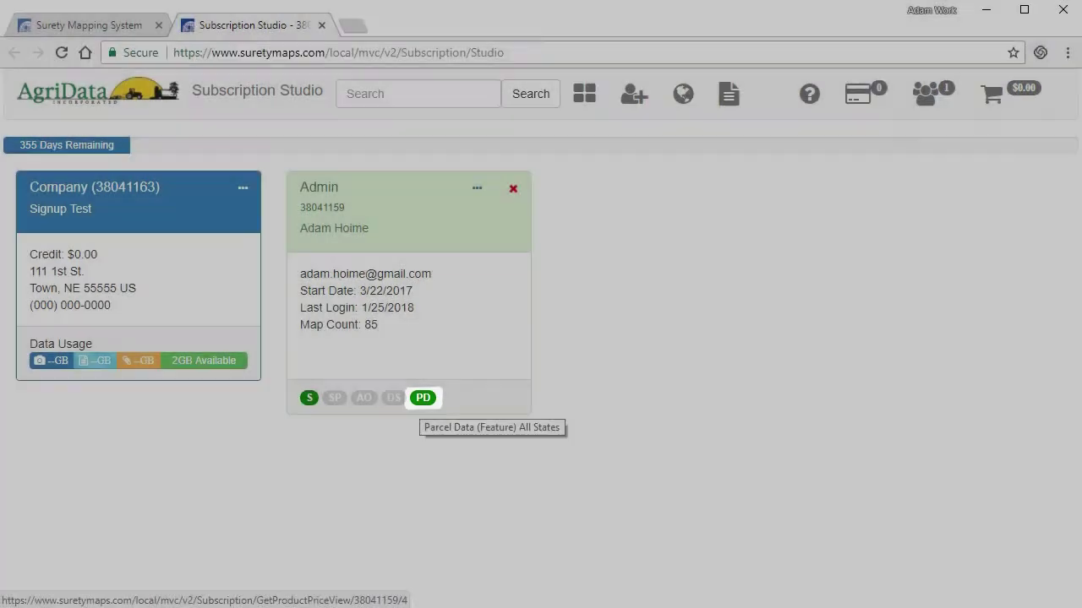
{"action": "left_click", "coordinate": [423, 397]}
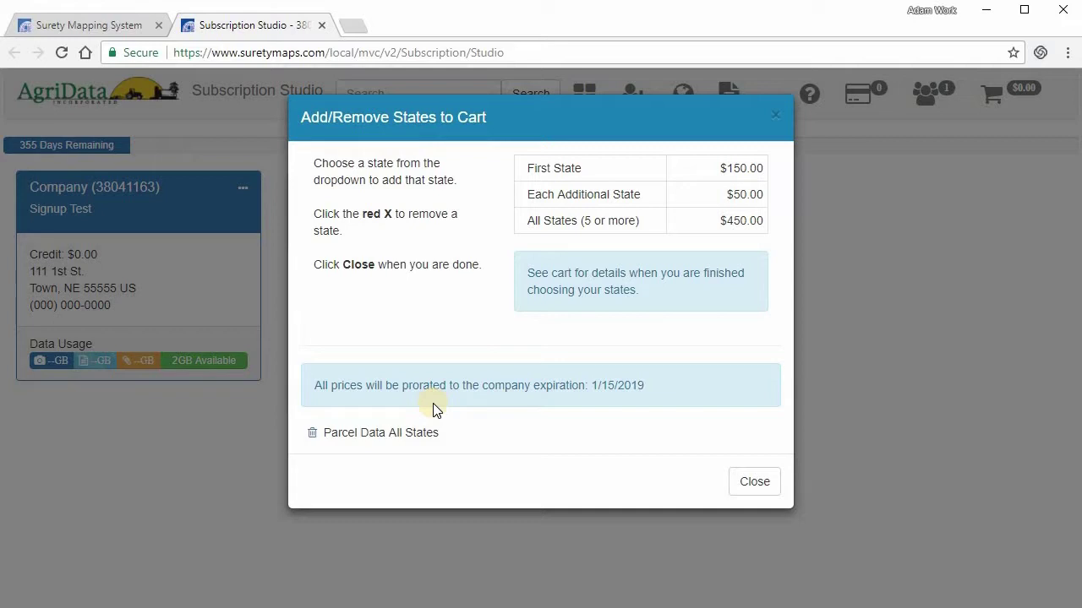
{"action": "left_click", "coordinate": [759, 485]}
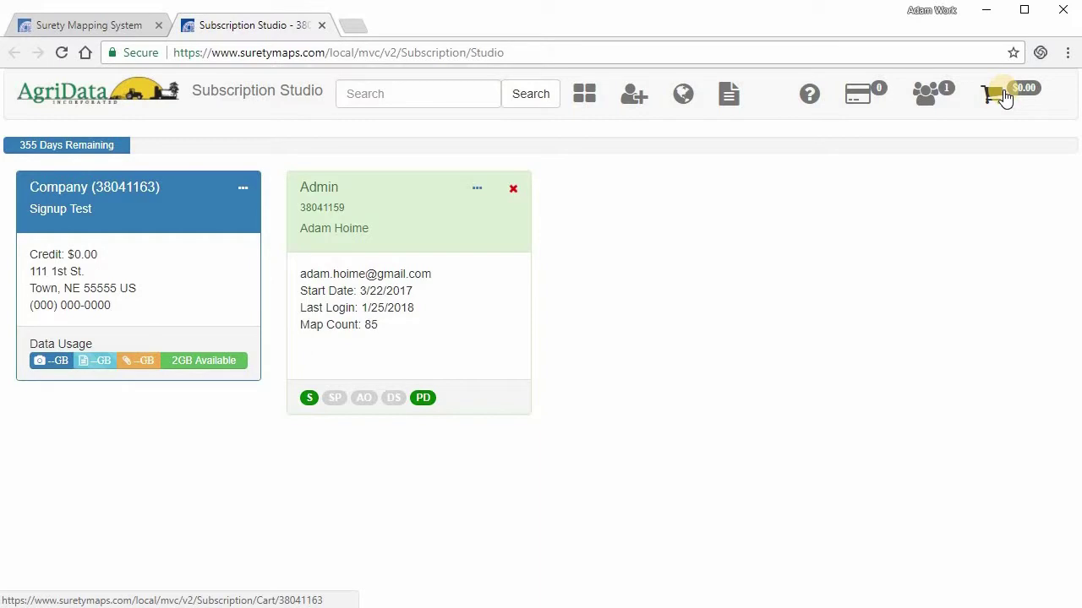
{"action": "left_click", "coordinate": [322, 25]}
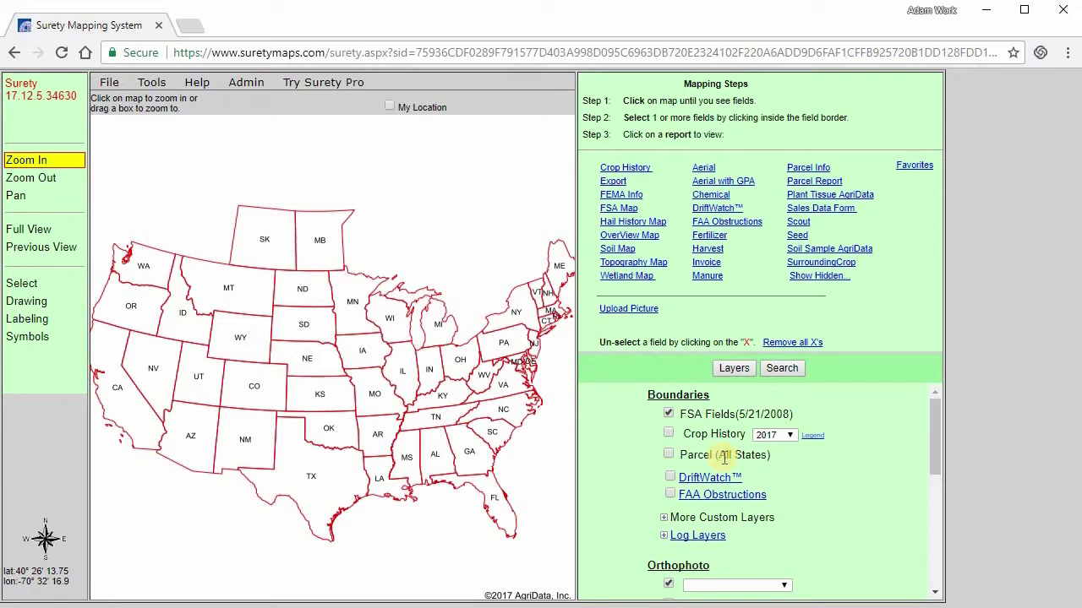
Locate section 30, township 157 N, range 61 W in North Dakota (ND) on the map
{"action": "left_click", "coordinate": [315, 315]}
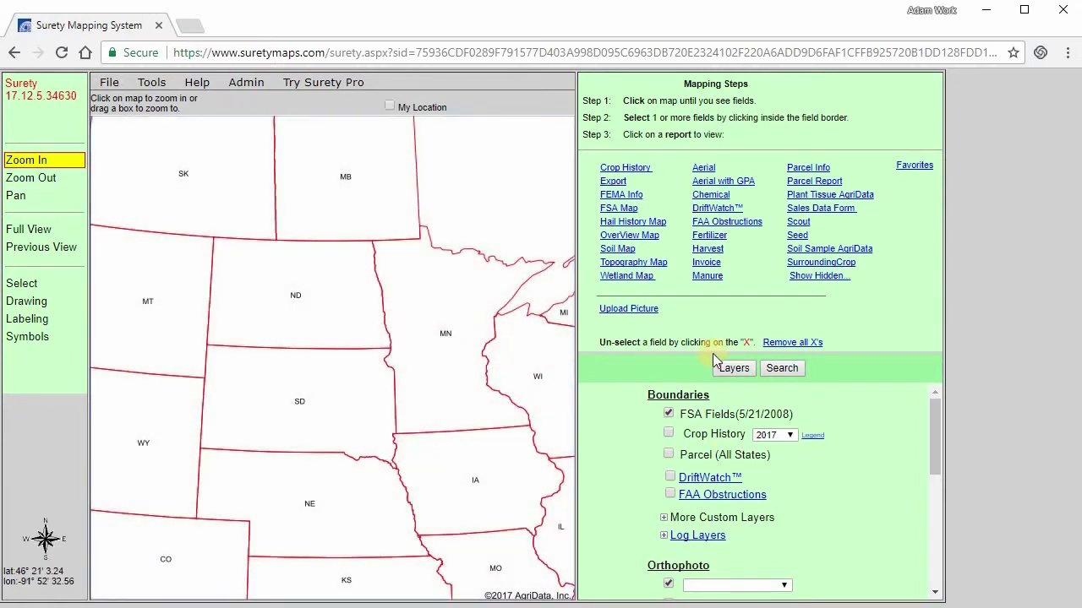
{"action": "left_click", "coordinate": [771, 369]}
{"action": "double_click", "coordinate": [661, 477]}
{"action": "type", "text": "157"}
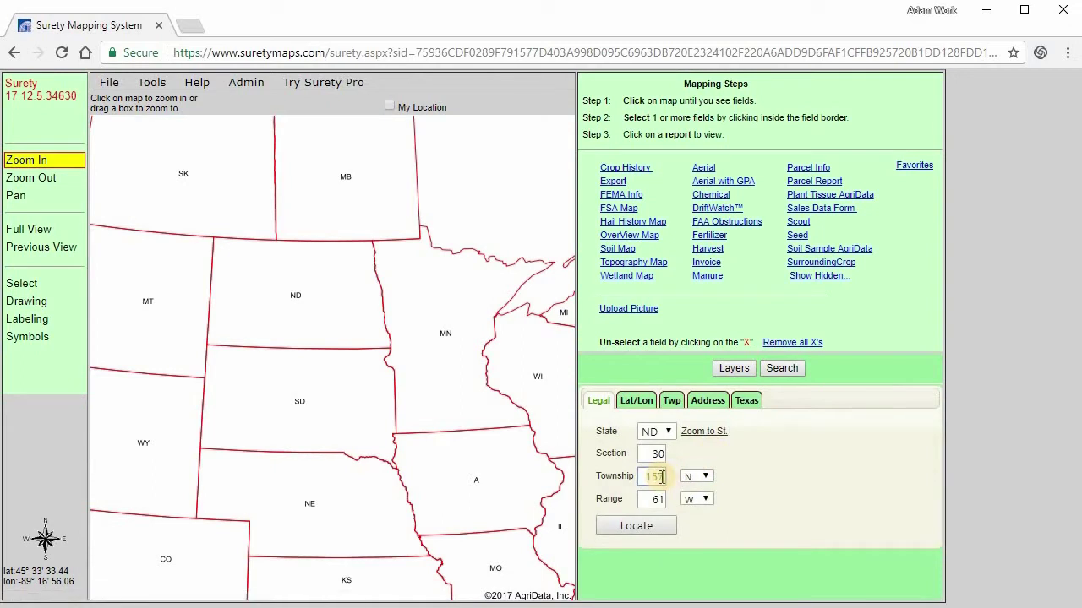
{"action": "left_click", "coordinate": [655, 526]}
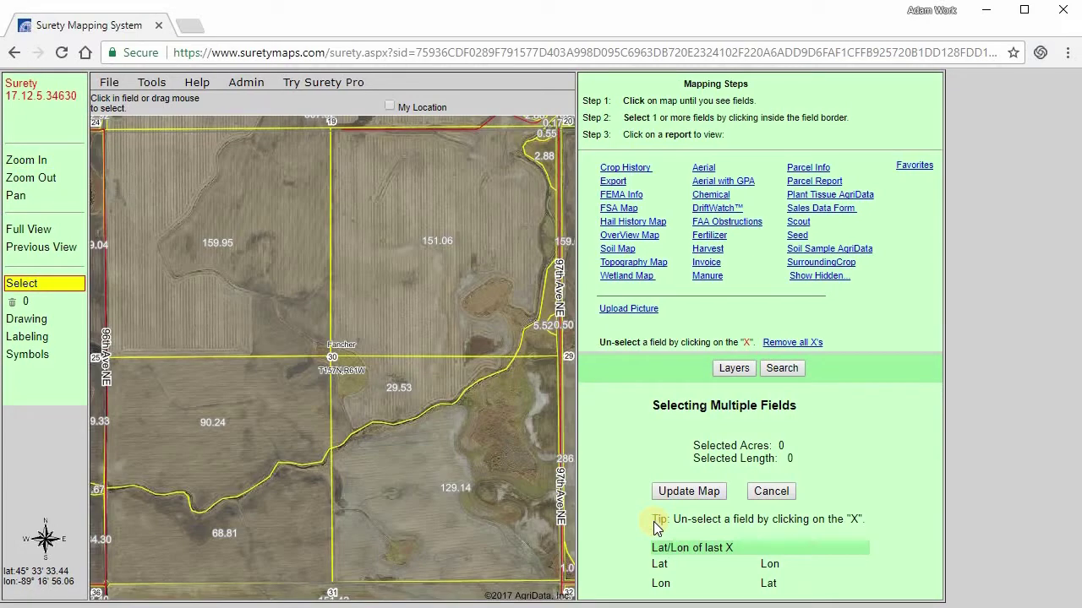
Show the Parcel (All States) layer with Parcel Labels on the map and turn off the FSA Fields layer
{"action": "left_click", "coordinate": [728, 368]}
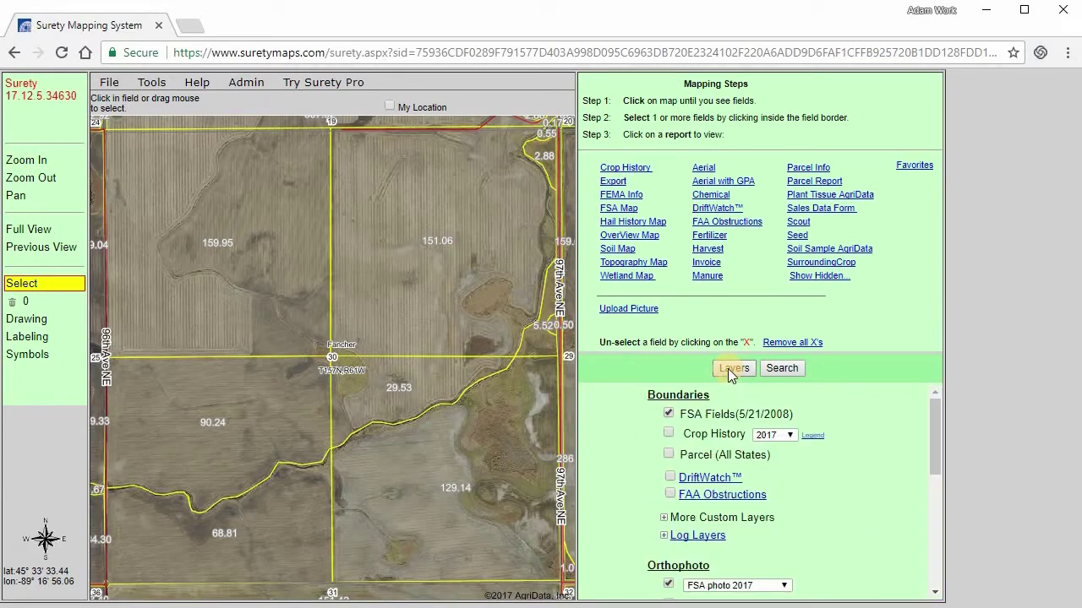
{"action": "left_click", "coordinate": [668, 456]}
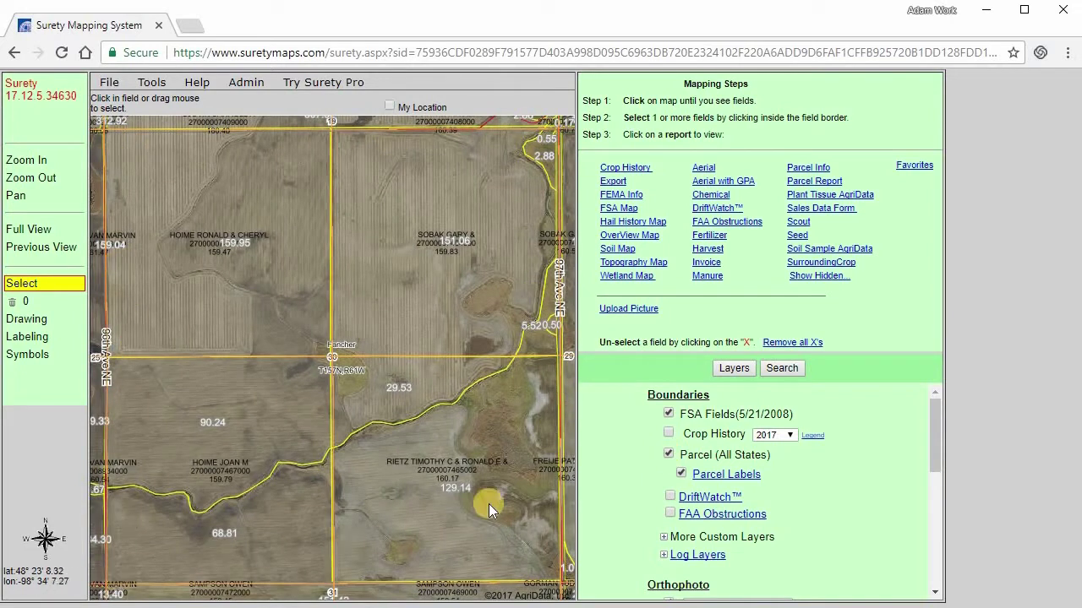
{"action": "left_click", "coordinate": [668, 414]}
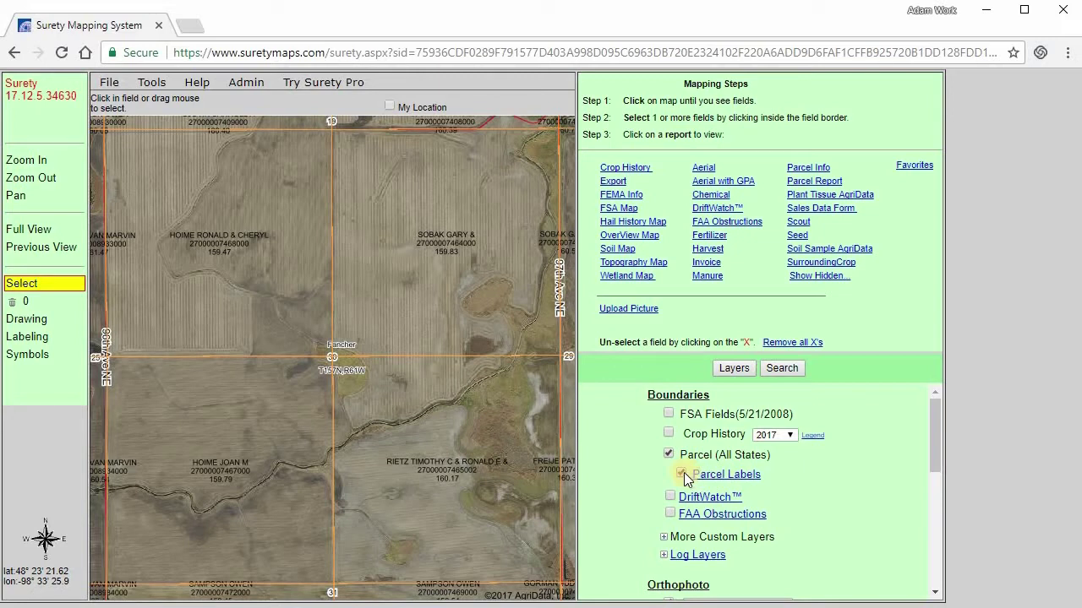
{"action": "left_click", "coordinate": [683, 474]}
Select the parcel in the northwest quarter of section 30, view its FSA Map report, and close the report
{"action": "left_click", "coordinate": [80, 278]}
{"action": "left_click", "coordinate": [225, 259]}
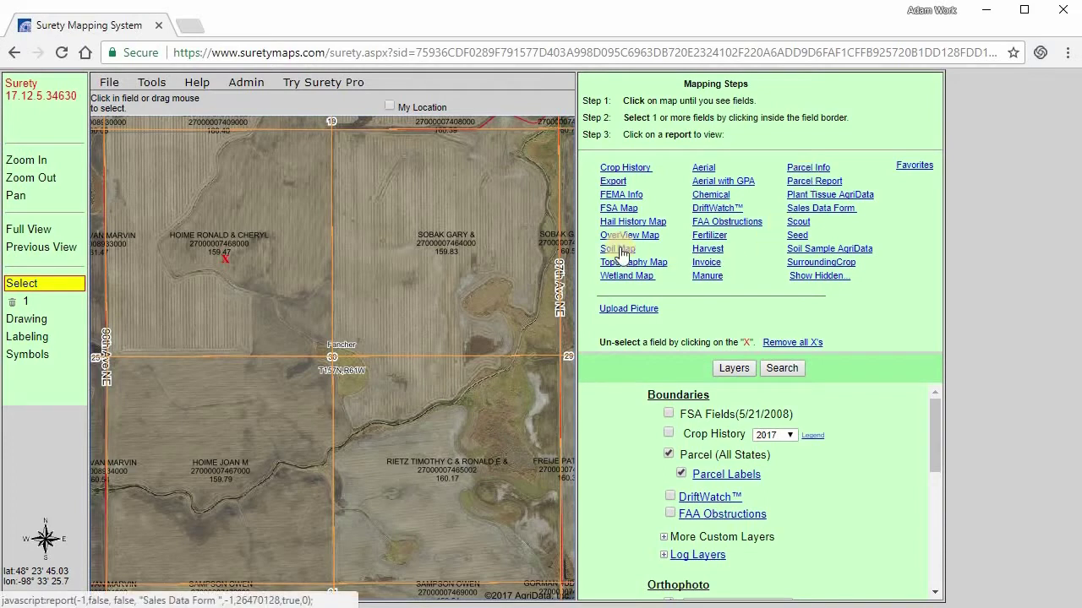
{"action": "left_click", "coordinate": [610, 208]}
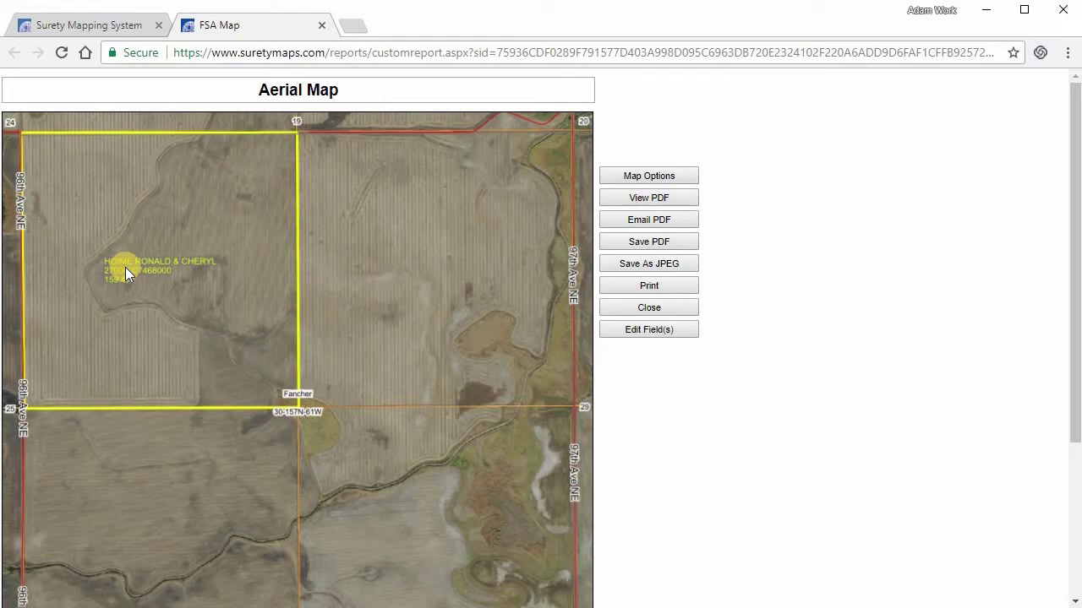
{"action": "left_click", "coordinate": [637, 305]}
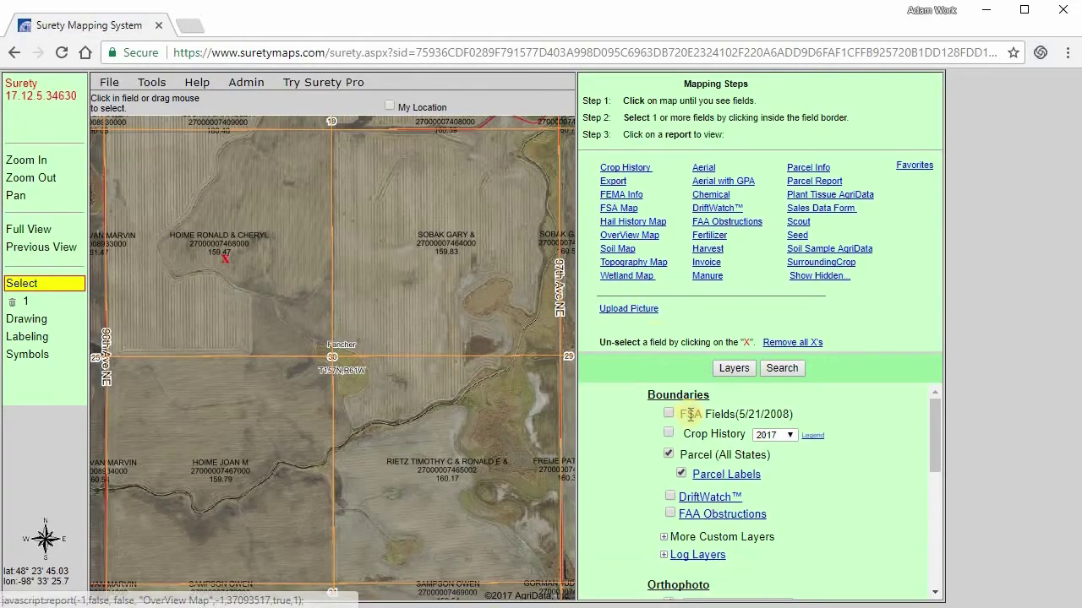
Remove the owner entry from the Parcel Labels layer's label list and save the layer properties
{"action": "left_click", "coordinate": [724, 478]}
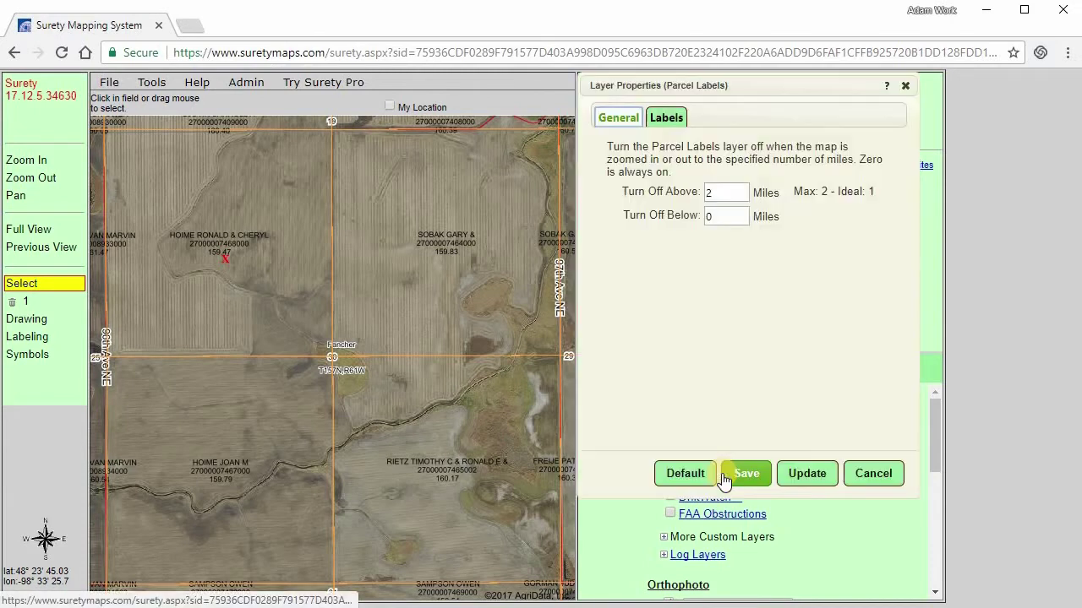
{"action": "left_click", "coordinate": [669, 120]}
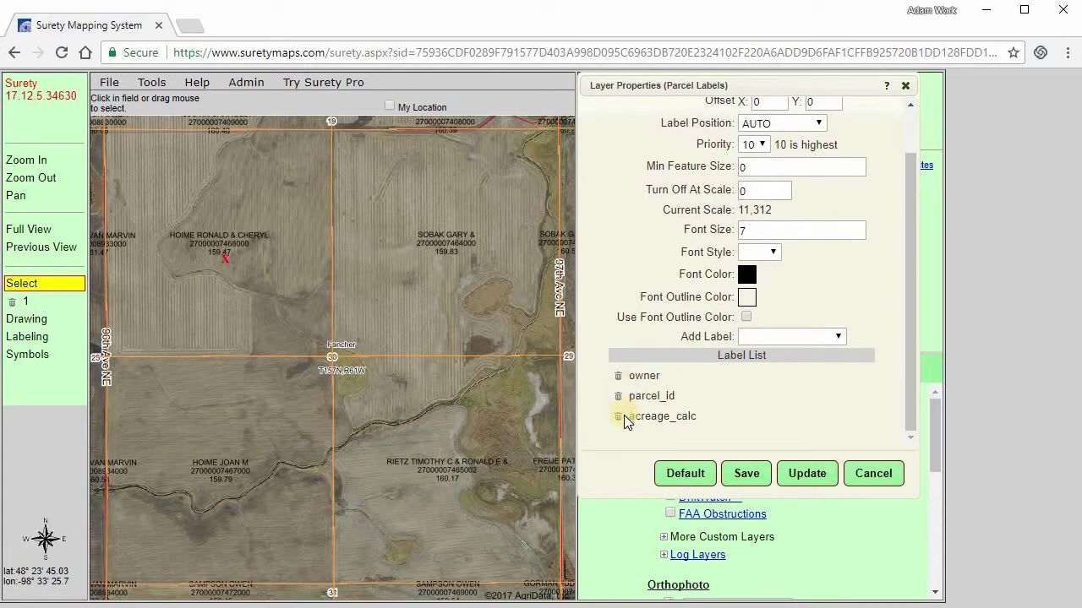
{"action": "left_click", "coordinate": [620, 374]}
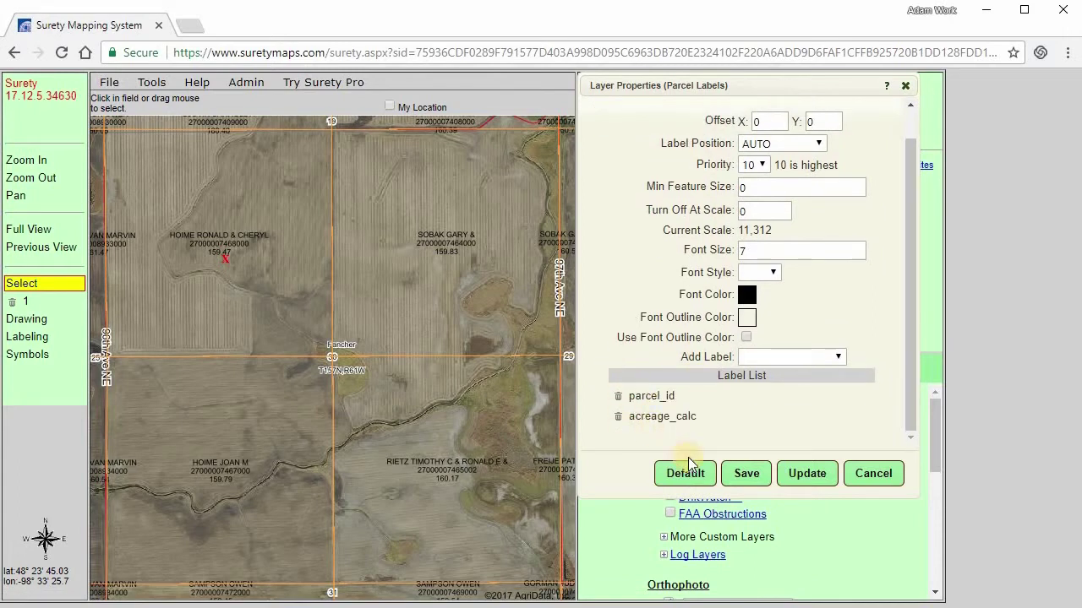
{"action": "left_click", "coordinate": [732, 473]}
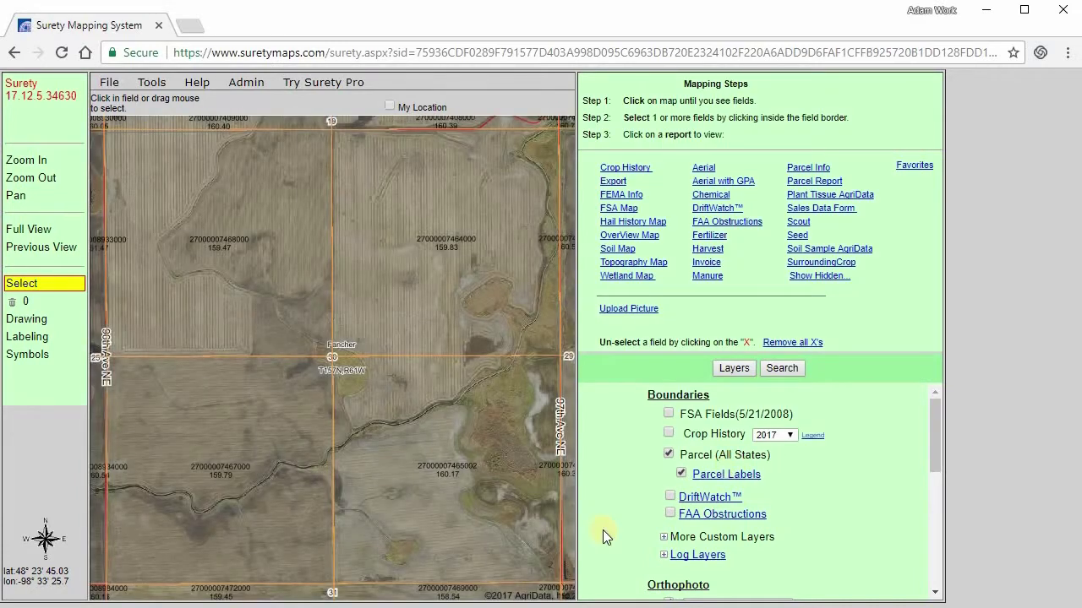
Reselect the northwest quarter parcel and check the revised parcel labels in a new FSA Map report, closing it when finished
{"action": "left_click", "coordinate": [203, 254]}
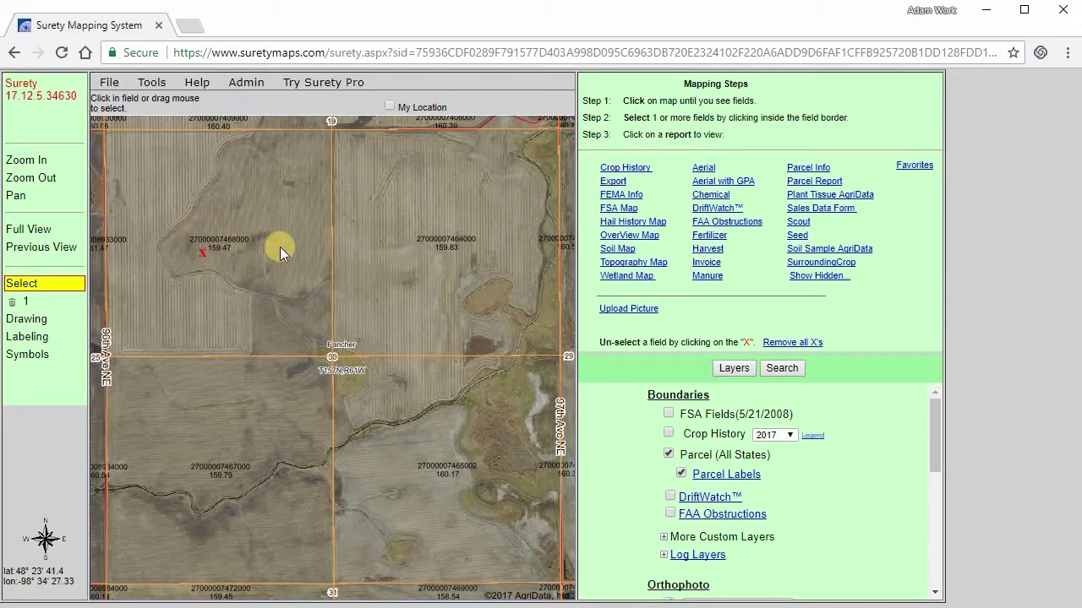
{"action": "left_click", "coordinate": [609, 209]}
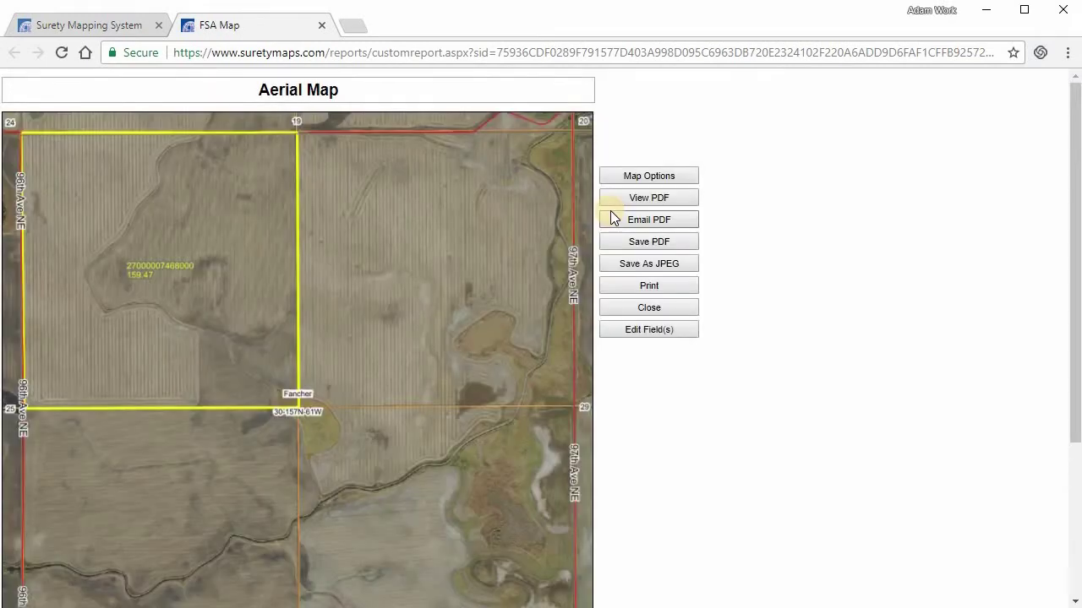
{"action": "left_click", "coordinate": [643, 308]}
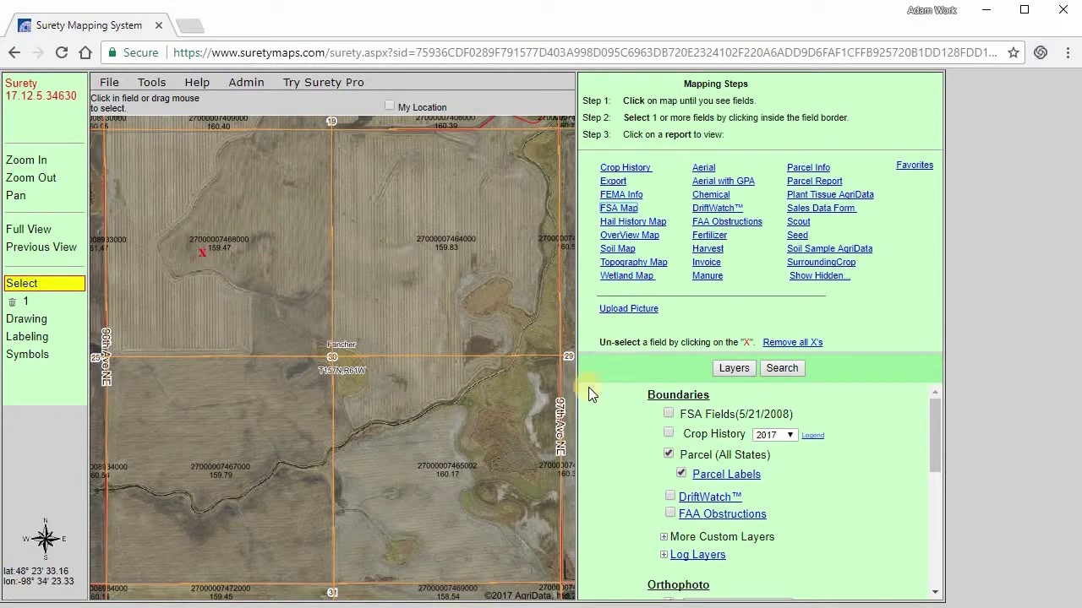
Generate the Parcel Report for the selected parcel, review its key details and price fields, and close the report
{"action": "left_click", "coordinate": [821, 182]}
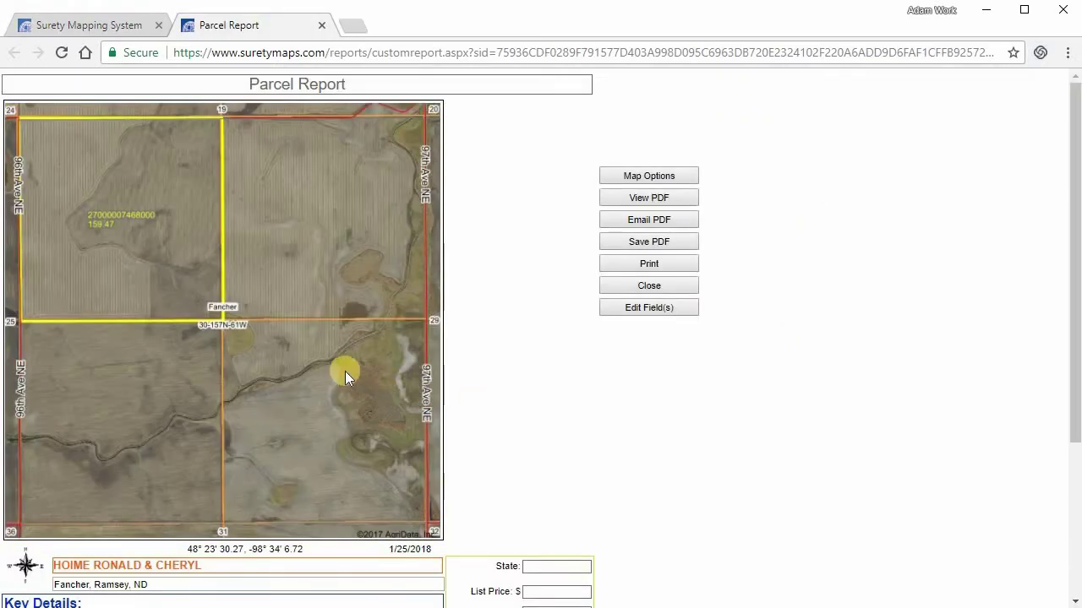
{"action": "scroll", "coordinate": [342, 367], "scroll_direction": "down", "scroll_amount": 1}
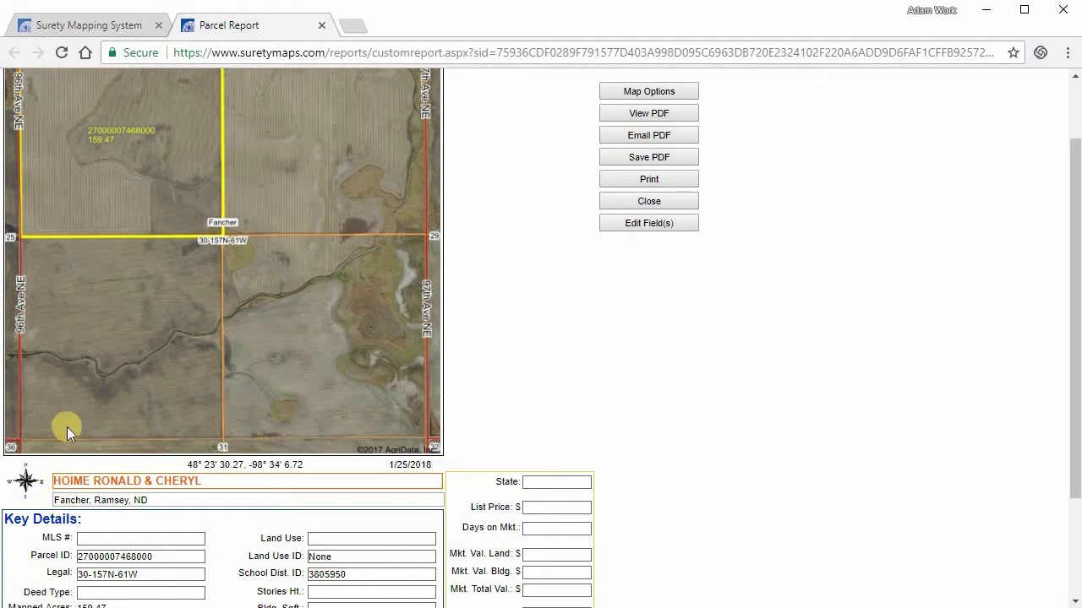
{"action": "scroll", "coordinate": [64, 364], "scroll_direction": "down", "scroll_amount": 2}
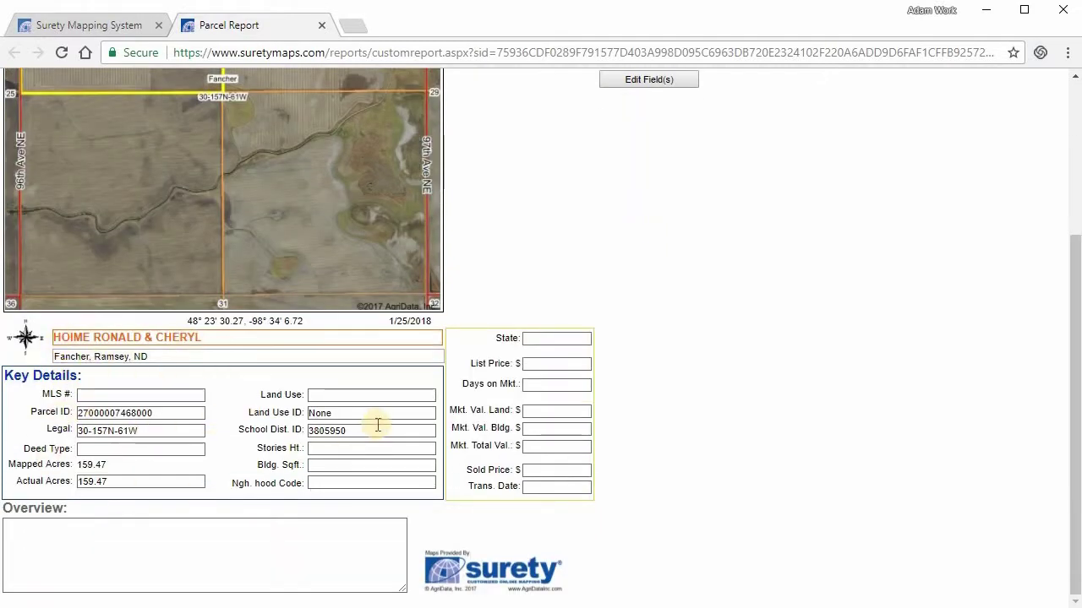
{"action": "scroll", "coordinate": [144, 381], "scroll_direction": "up", "scroll_amount": 3}
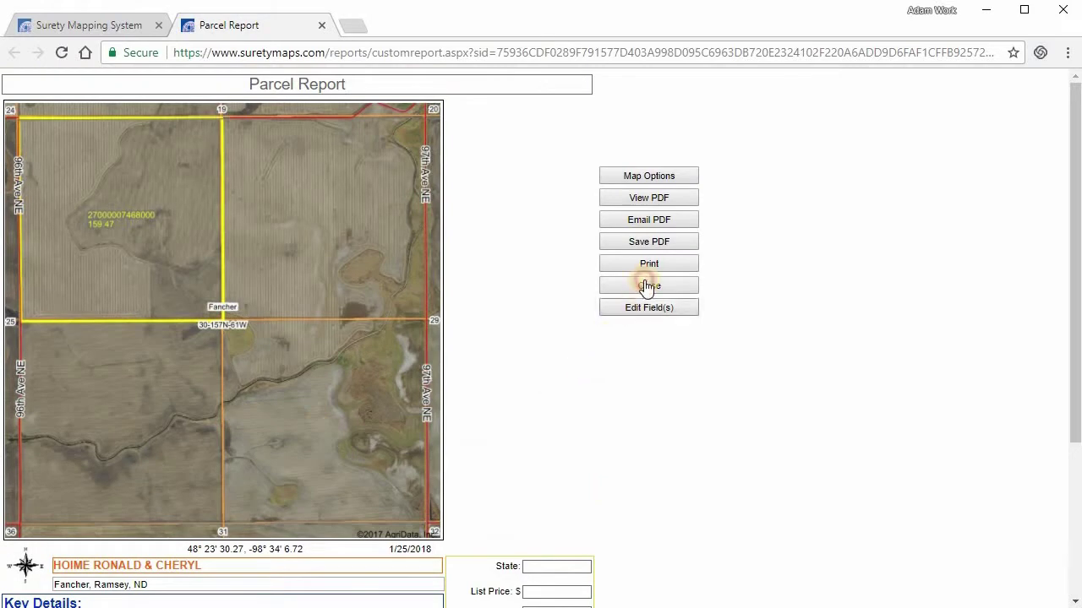
{"action": "left_click", "coordinate": [646, 284]}
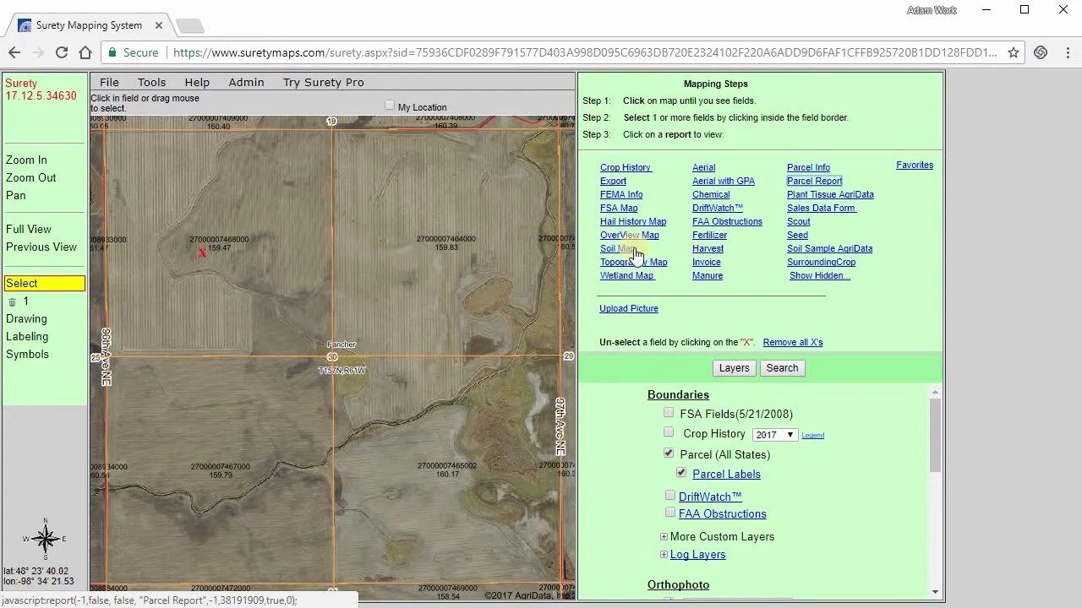
Open Parcel Info for the selected parcel, widen the window, review all listed attributes, and close it
{"action": "left_click", "coordinate": [799, 169]}
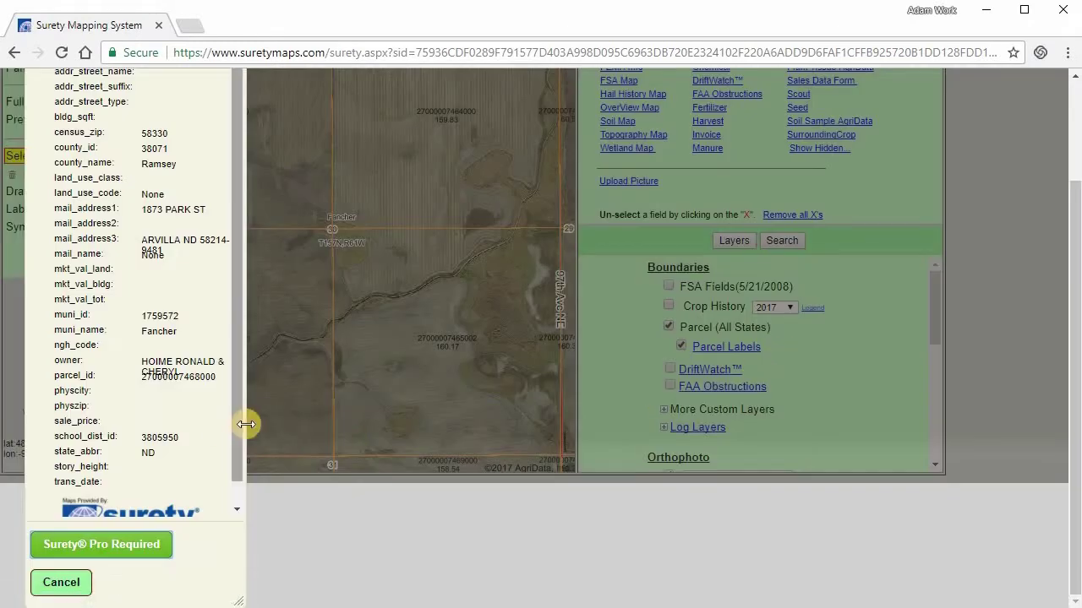
{"action": "left_click_drag", "start_coordinate": [246, 424], "coordinate": [373, 388]}
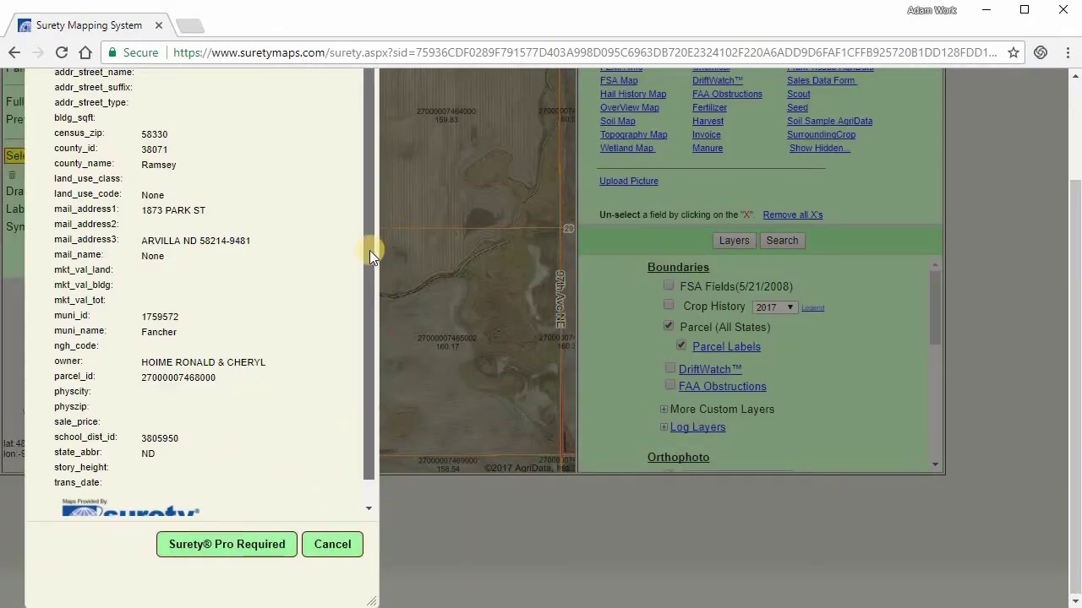
{"action": "scroll", "coordinate": [327, 267], "scroll_direction": "down", "scroll_amount": 1}
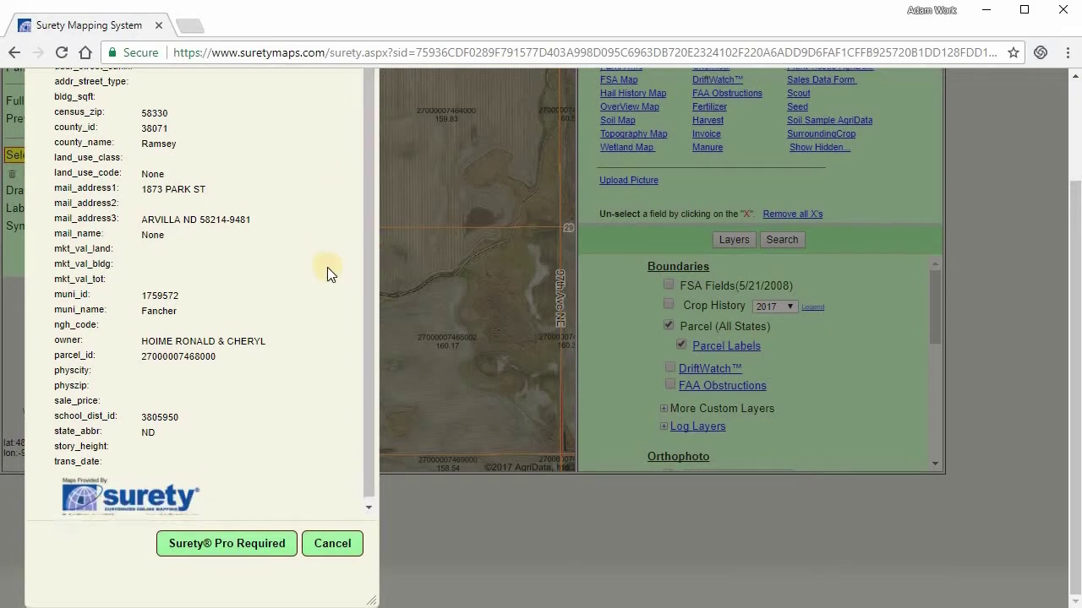
{"action": "scroll", "coordinate": [327, 268], "scroll_direction": "up", "scroll_amount": 3}
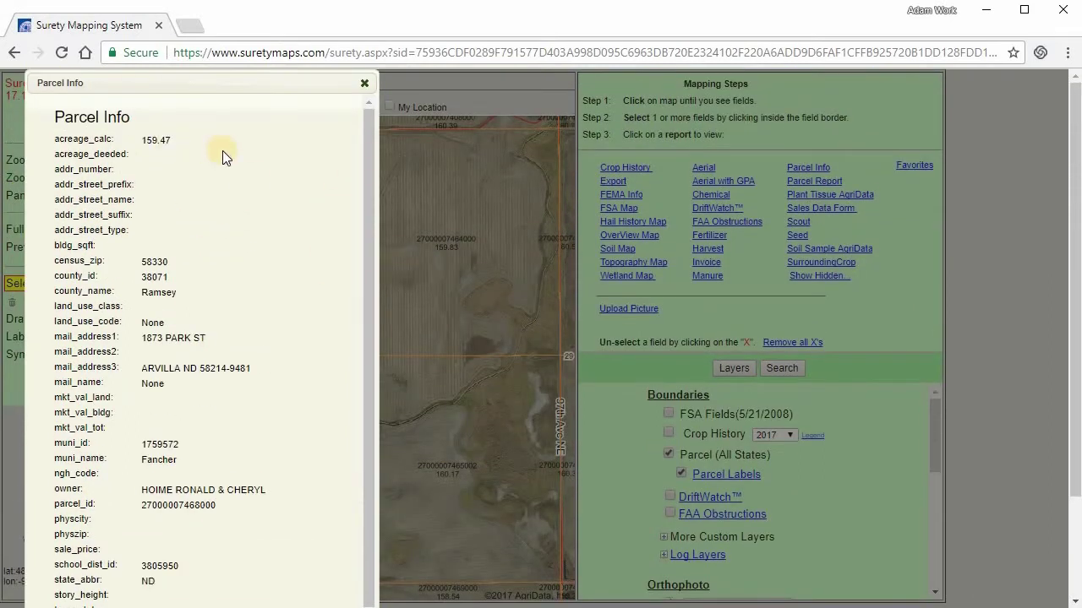
{"action": "scroll", "coordinate": [239, 142], "scroll_direction": "down", "scroll_amount": 5}
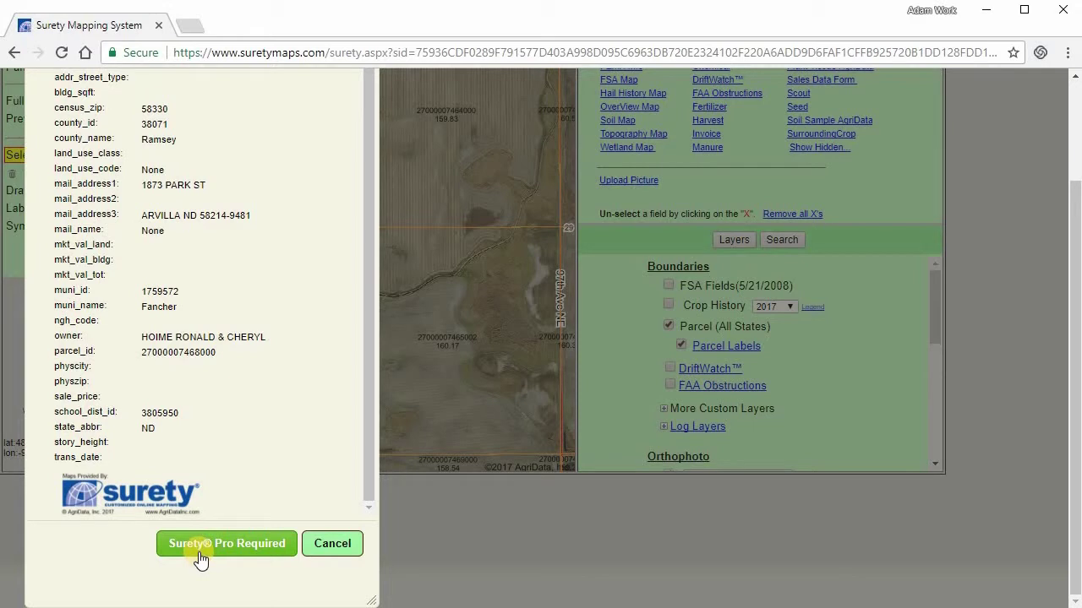
{"action": "left_click", "coordinate": [309, 550]}
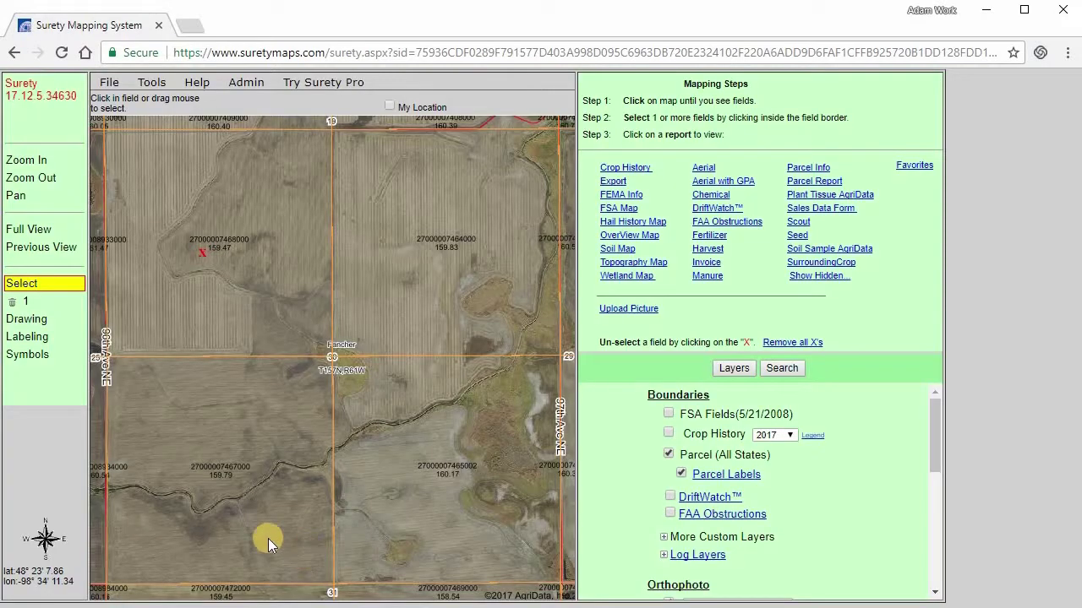
Deselect the parcel, capture its boundary with Smart Select, and move the southeast corner point east to enlarge the field to about 213.3 acres
{"action": "left_click", "coordinate": [198, 252]}
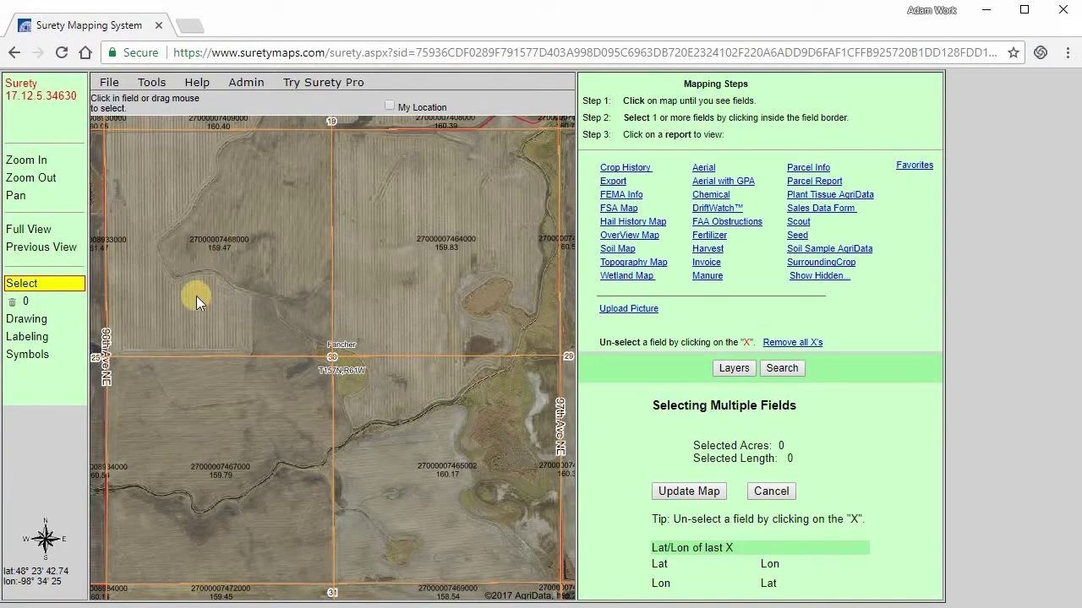
{"action": "left_click", "coordinate": [46, 321]}
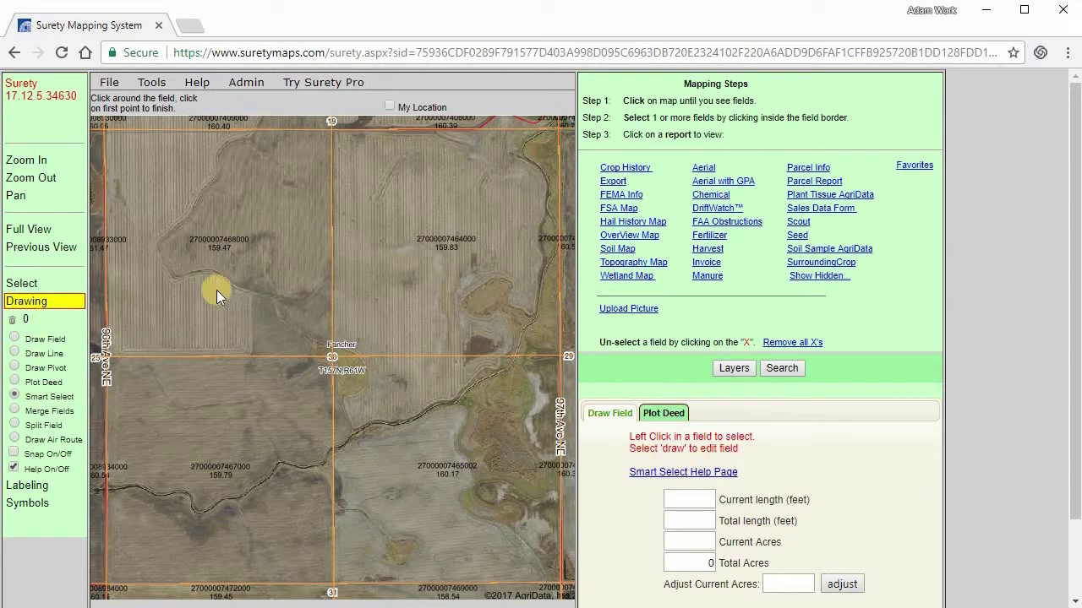
{"action": "left_click", "coordinate": [220, 268]}
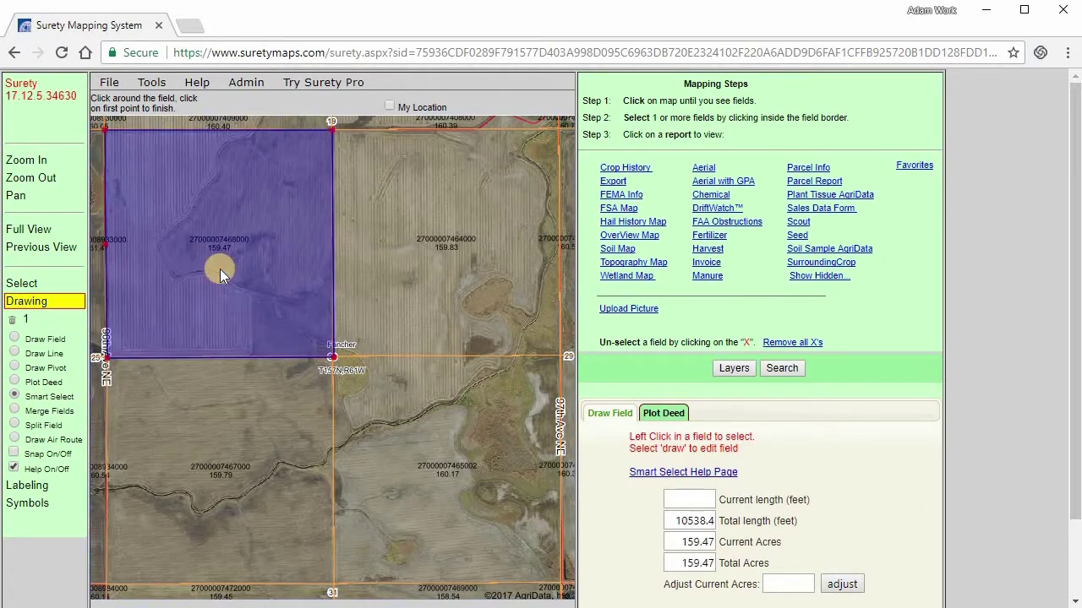
{"action": "left_click_drag", "start_coordinate": [337, 355], "coordinate": [479, 362]}
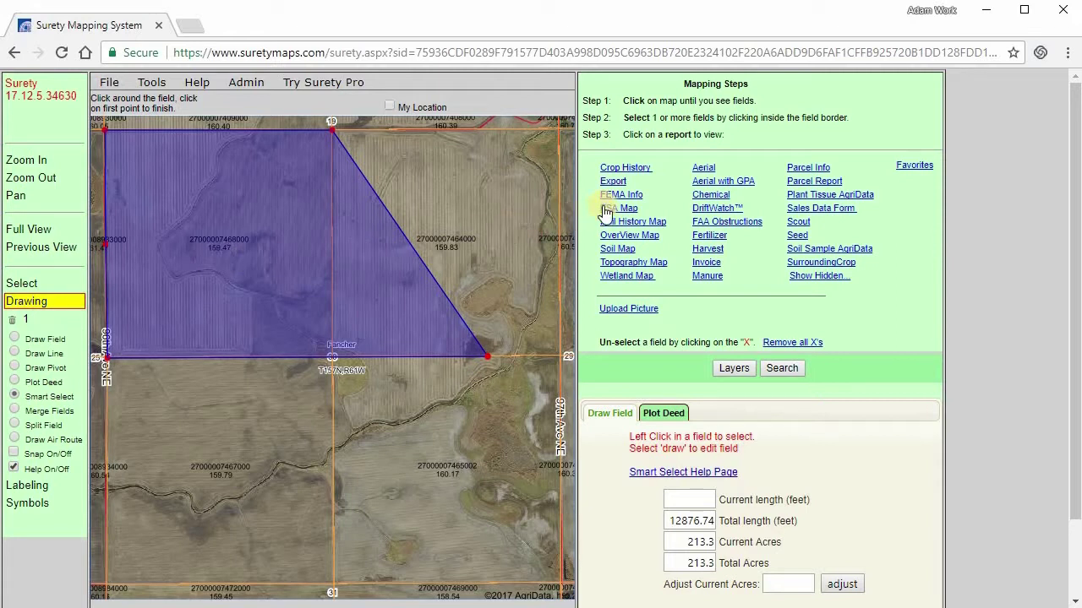
{"action": "left_click", "coordinate": [200, 242]}
Open the support website from the mapping system's help and go through Map Layers to the Parcel Data Layer article
{"action": "left_click", "coordinate": [197, 82]}
{"action": "left_click", "coordinate": [211, 120]}
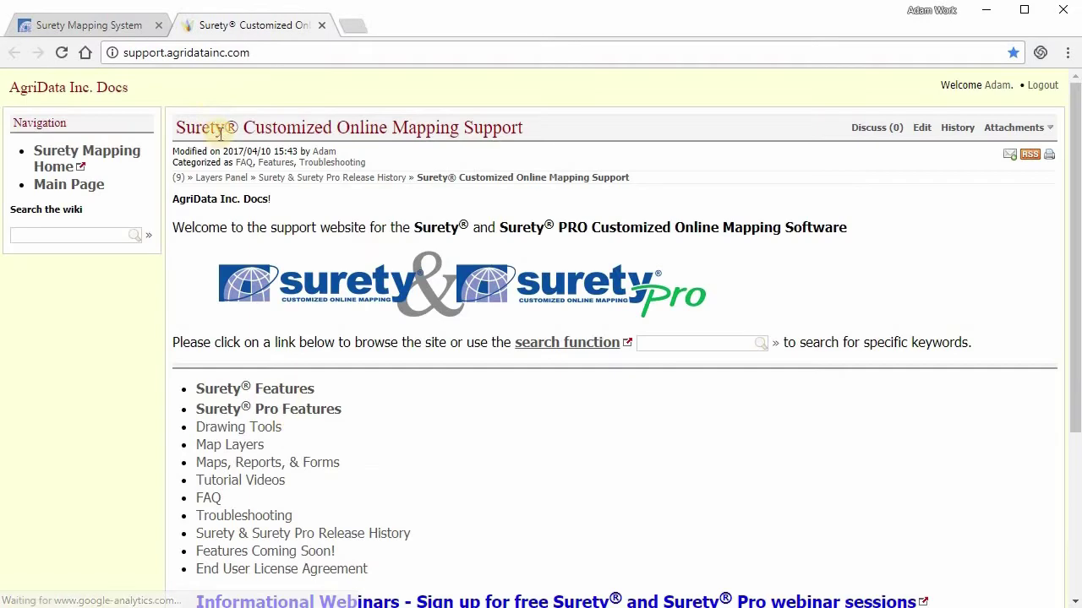
{"action": "left_click", "coordinate": [249, 449]}
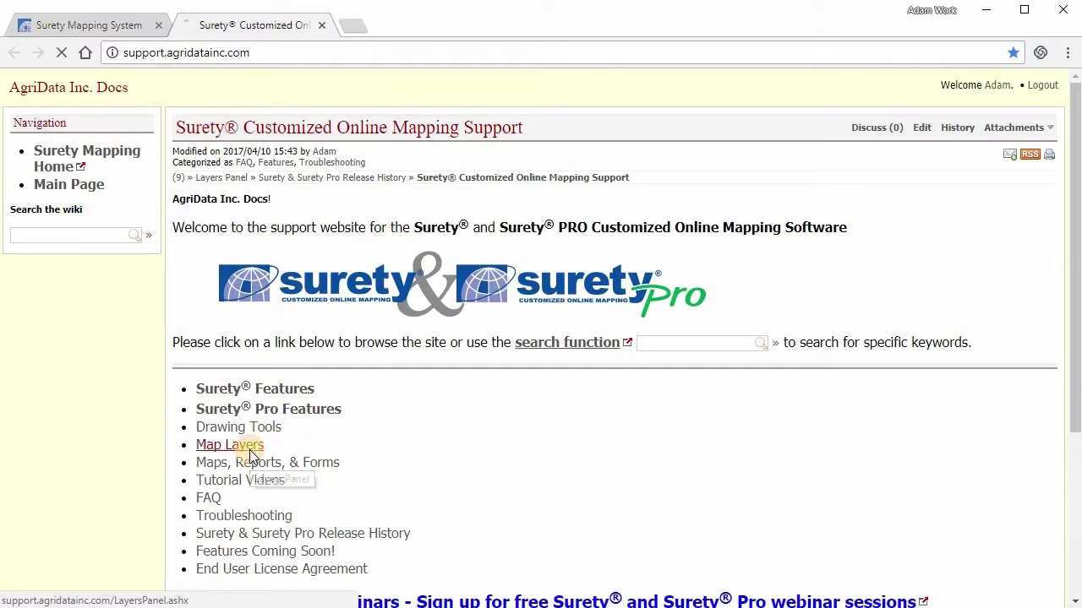
{"action": "scroll", "coordinate": [249, 449], "scroll_direction": "down", "scroll_amount": 3}
{"action": "scroll", "coordinate": [250, 448], "scroll_direction": "down", "scroll_amount": 3}
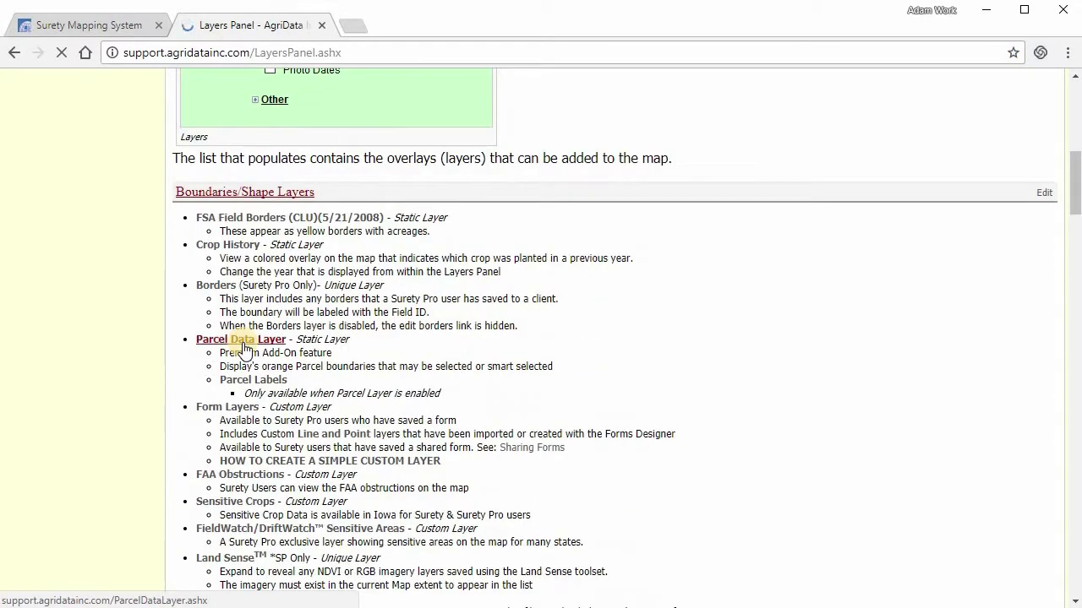
{"action": "left_click", "coordinate": [242, 342]}
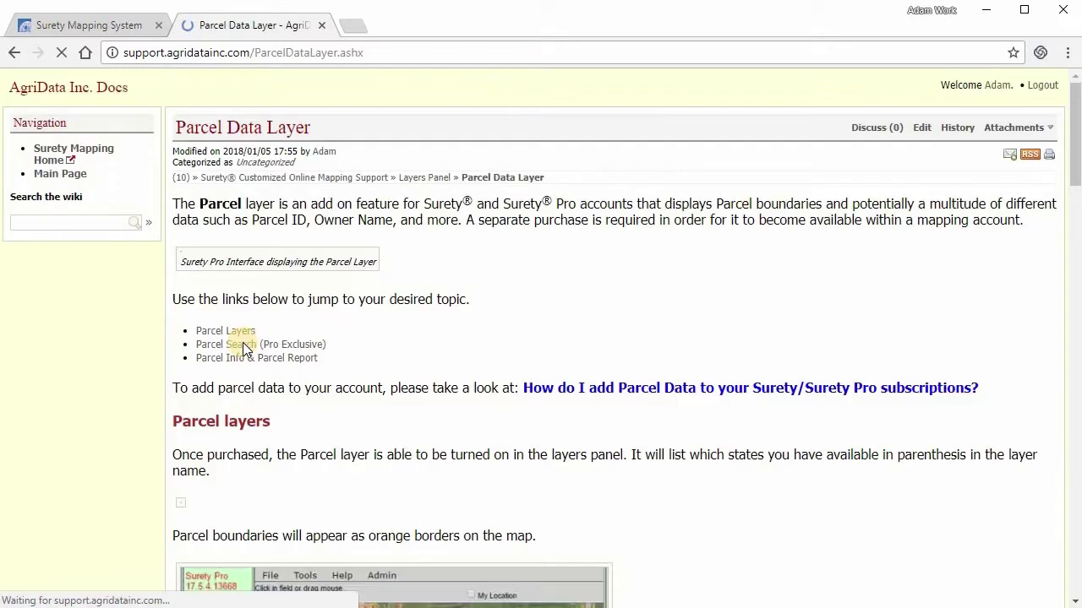